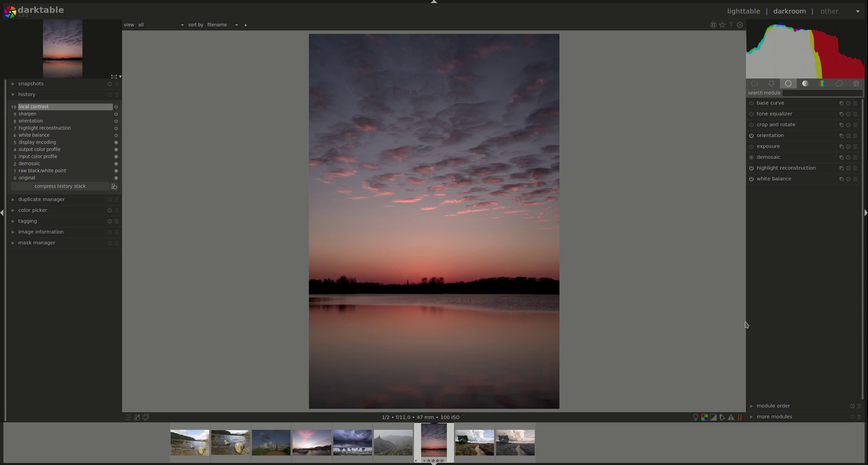
# Enable the exposure module with its mode kept on manual, brightening the photo to +0.90 EV
pyautogui.click(792, 146)
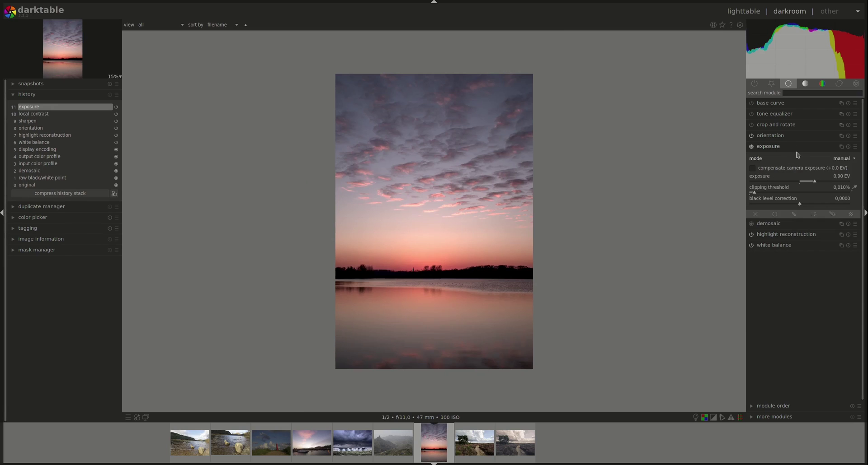
pyautogui.click(844, 159)
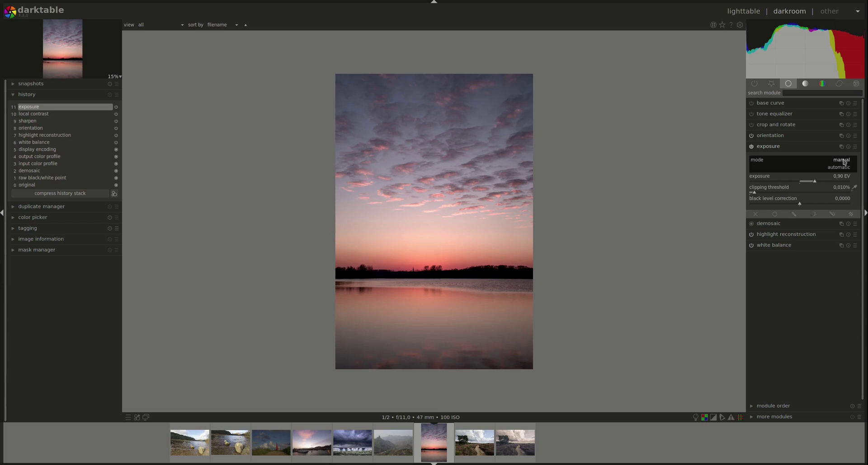
pyautogui.click(842, 161)
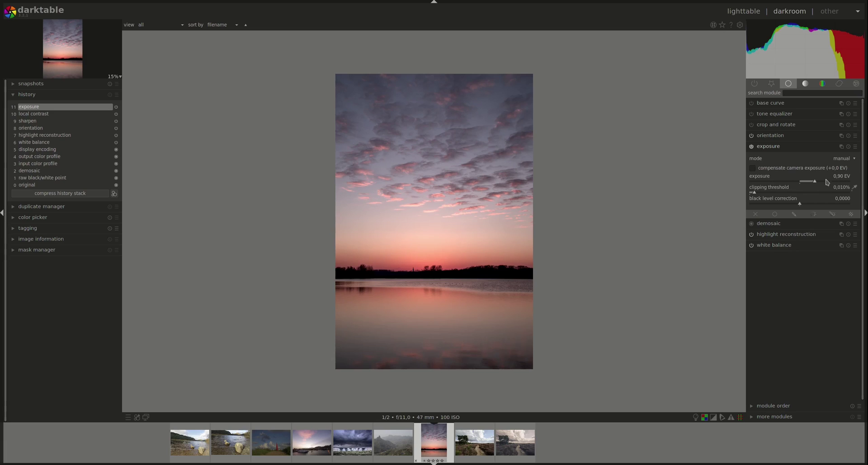
# Darken the exposure to about -1.17 EV, then fine-tune it to -0.58 EV
pyautogui.moveTo(816, 183); pyautogui.dragTo(779, 183)
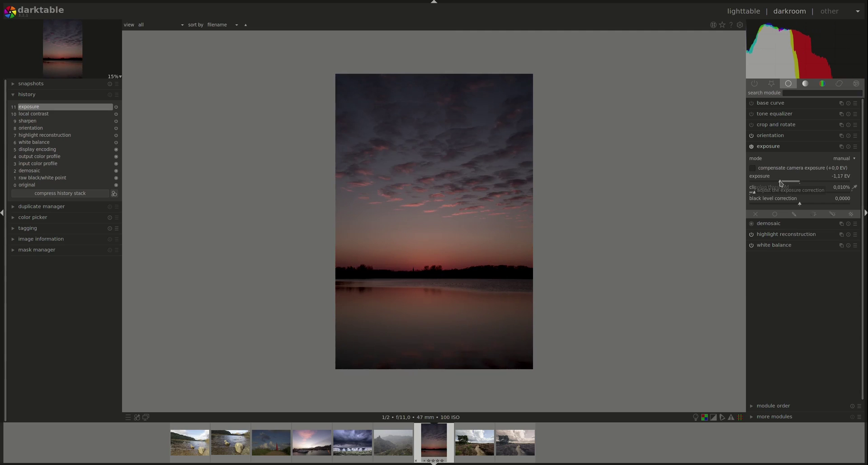
pyautogui.rightClick(840, 178)
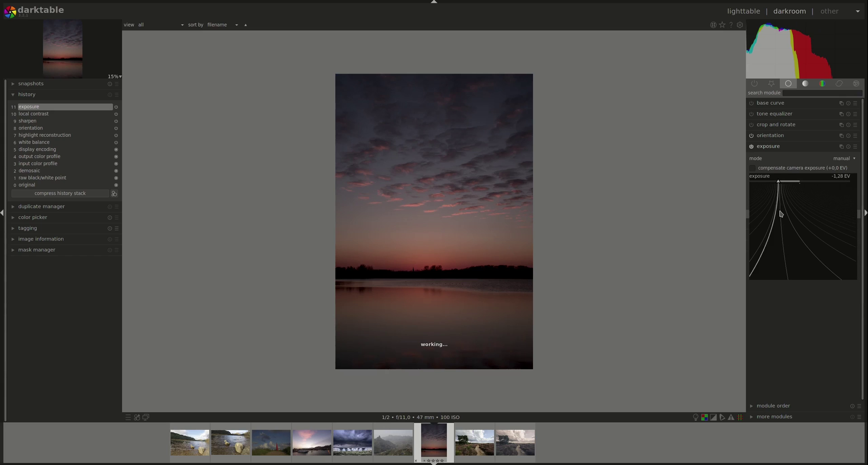
pyautogui.click(837, 178)
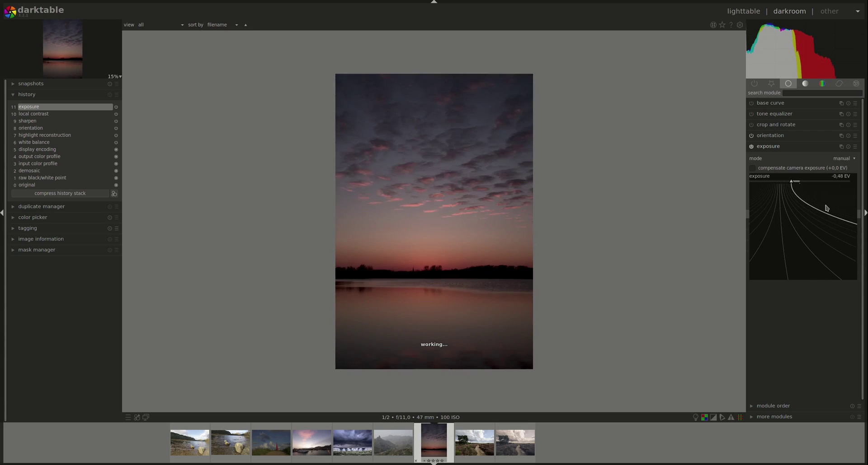
pyautogui.click(772, 217)
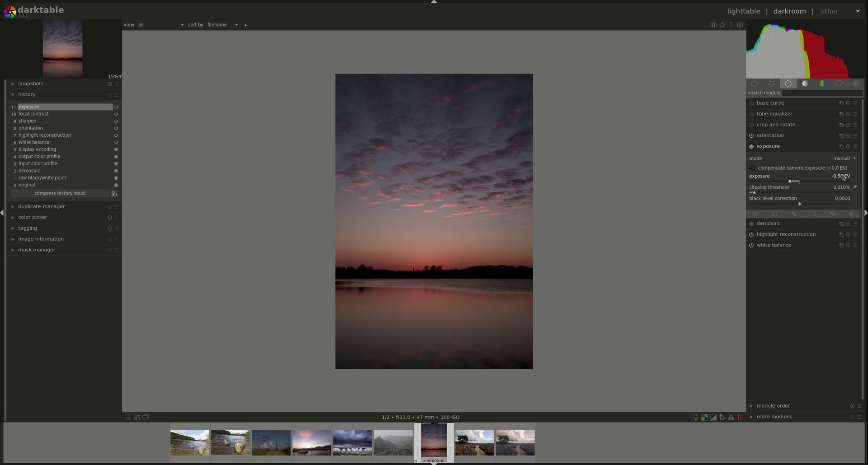
# Reset the exposure correction slider back to 0.00 EV
pyautogui.doubleClick(842, 179)
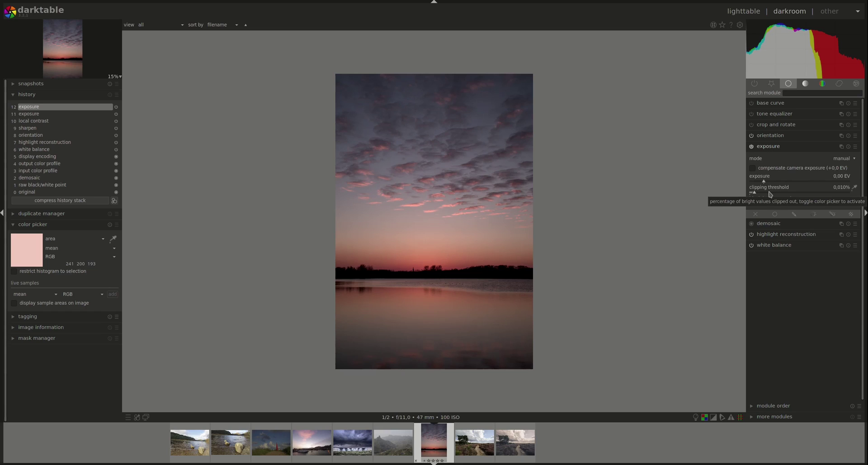
# Auto-set exposure from a sampled area spanning the horizon and its reflection, reaching 1.78 EV
pyautogui.click(855, 188)
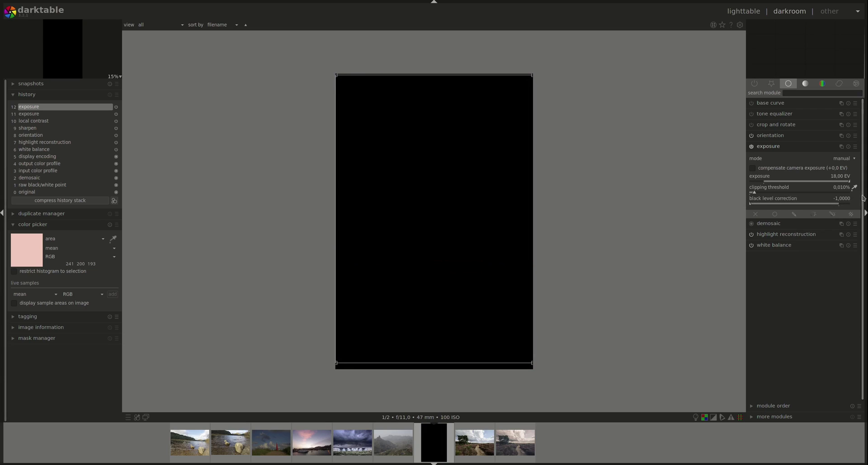
pyautogui.moveTo(336, 76); pyautogui.dragTo(497, 317)
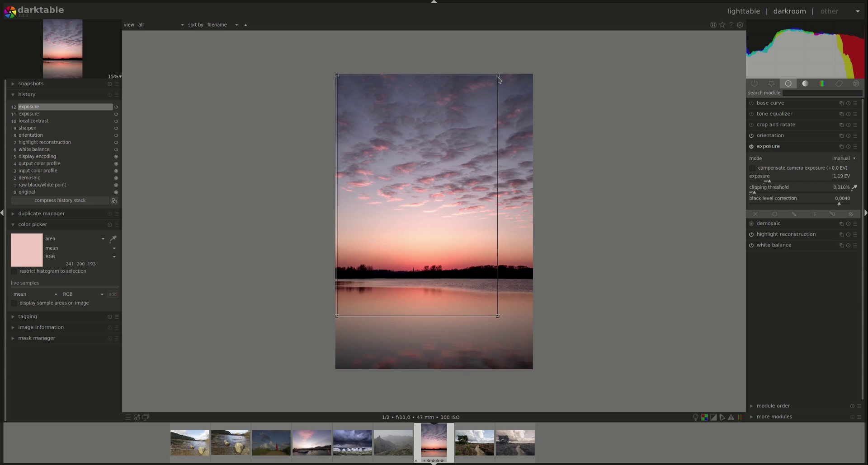
pyautogui.moveTo(498, 79); pyautogui.dragTo(532, 240)
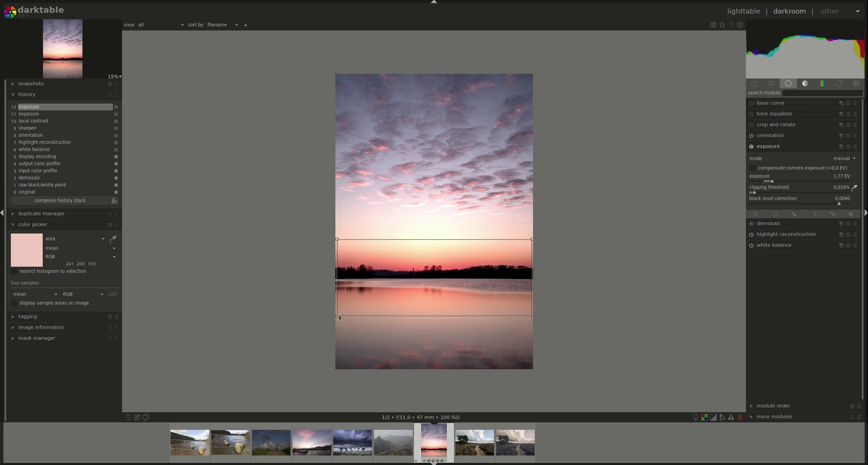
pyautogui.moveTo(339, 316); pyautogui.dragTo(337, 304)
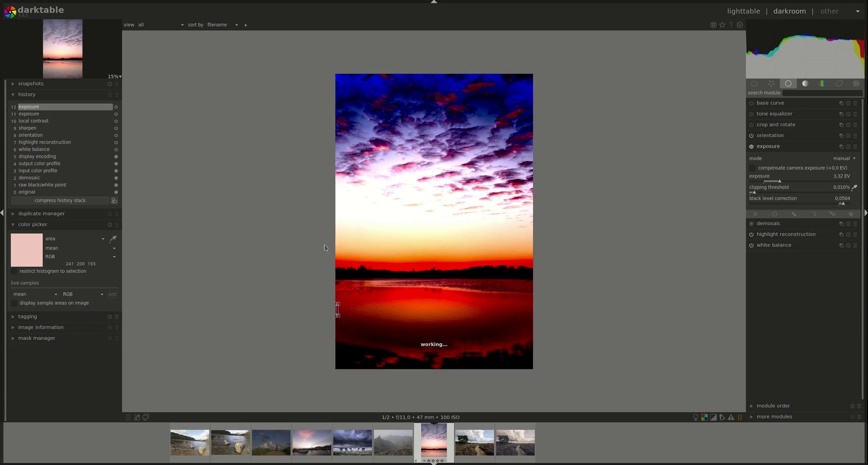
pyautogui.moveTo(337, 237); pyautogui.dragTo(563, 309)
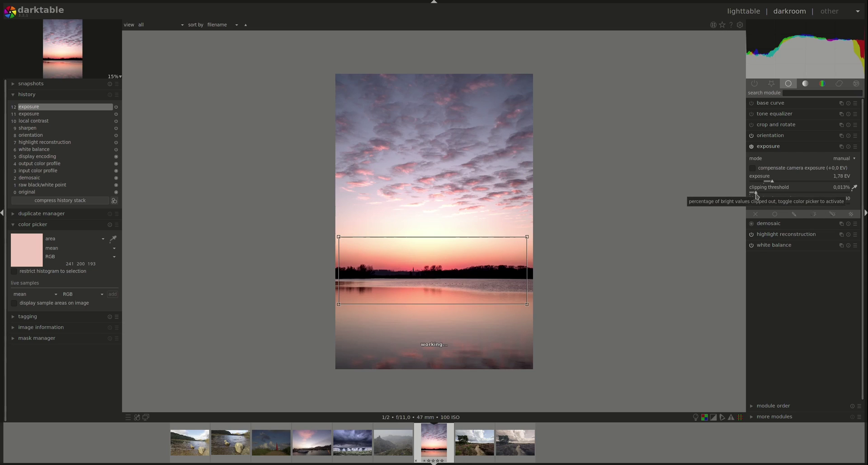
# Try several clipping threshold values, settling on 0.092% for an automatic exposure of 1.89 EV
pyautogui.scroll(4, 761, 195)
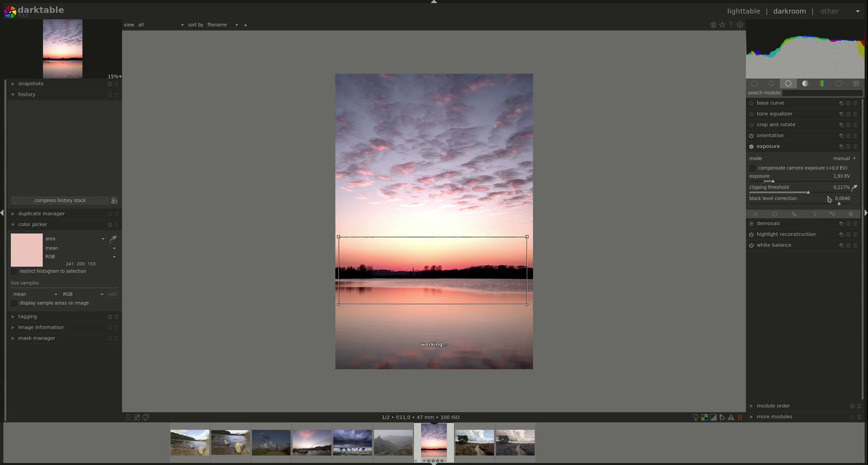
pyautogui.scroll(5, 809, 199)
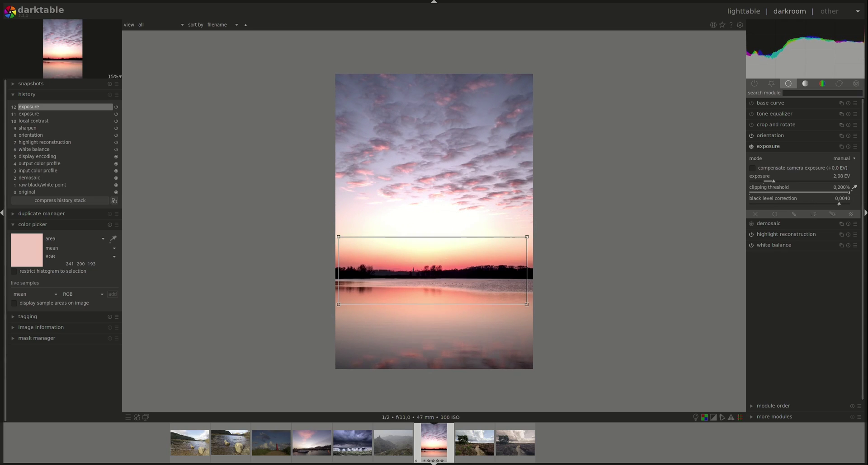
pyautogui.scroll(-2, 836, 196)
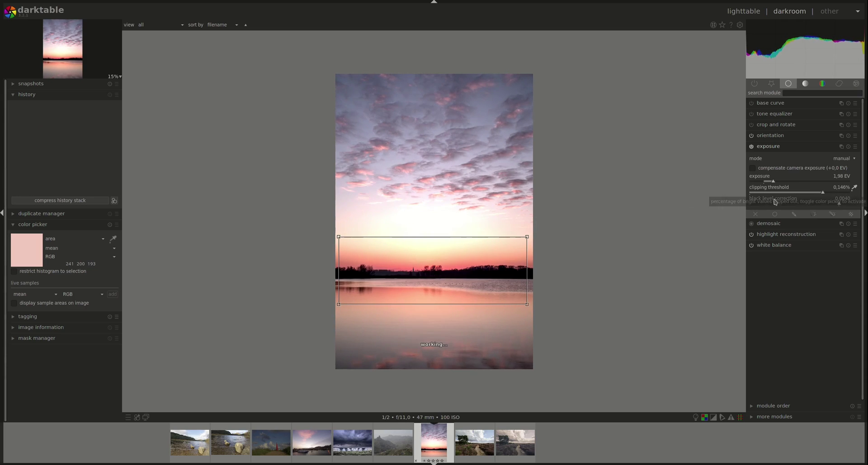
pyautogui.scroll(-5, 774, 202)
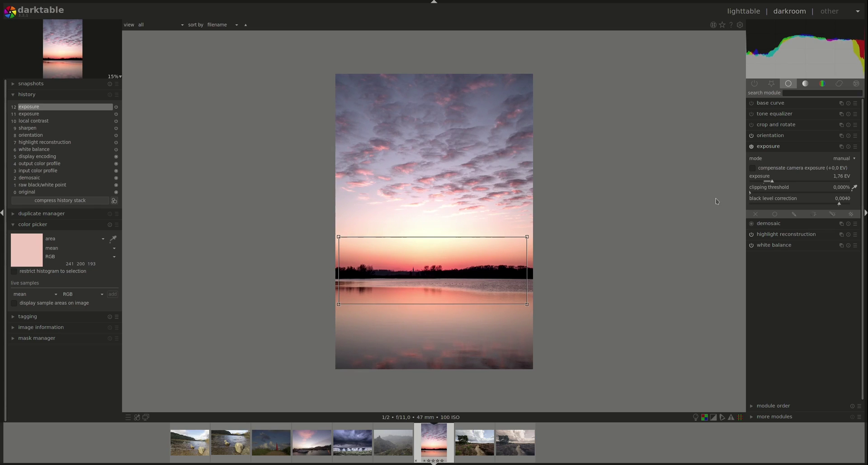
pyautogui.scroll(2, 752, 195)
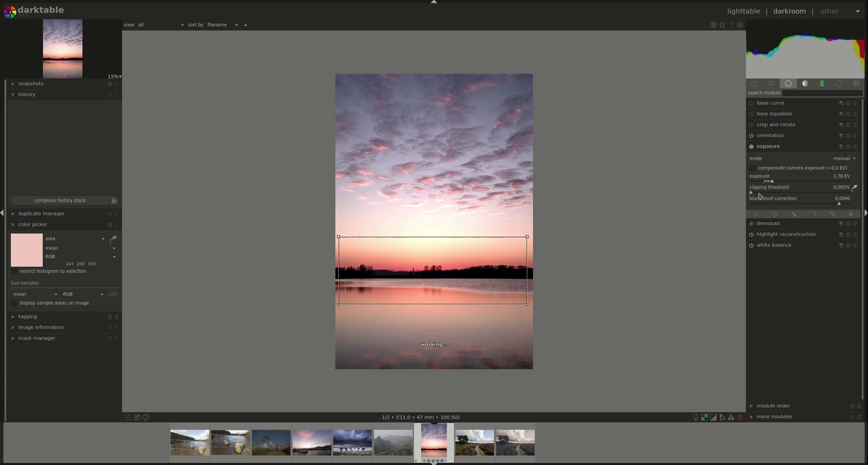
pyautogui.click(794, 193)
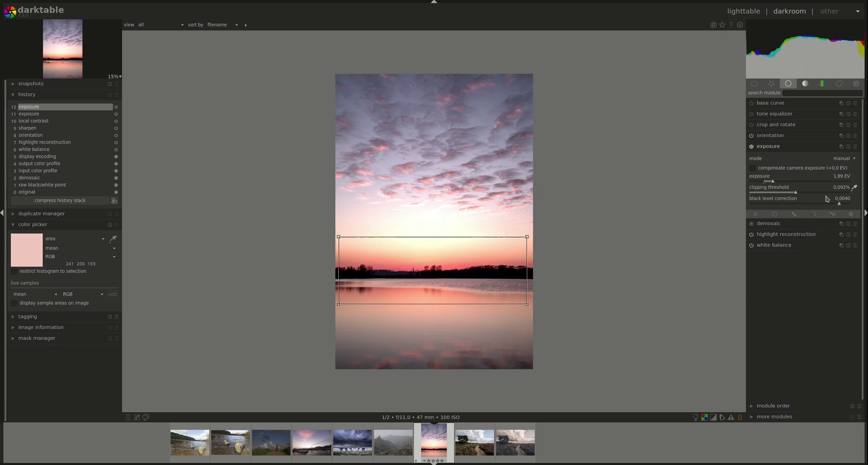
# Reset the exposure module to 0.00 EV, 0.010% clipping and 0.0000 black level
pyautogui.click(848, 147)
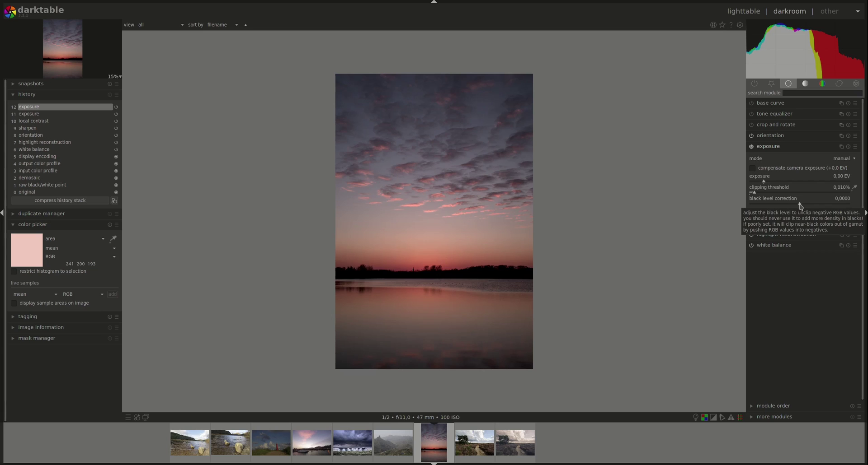
# Raise the black level correction, then lower it to about -0.027 to lift the shadows
pyautogui.moveTo(800, 206); pyautogui.dragTo(814, 206)
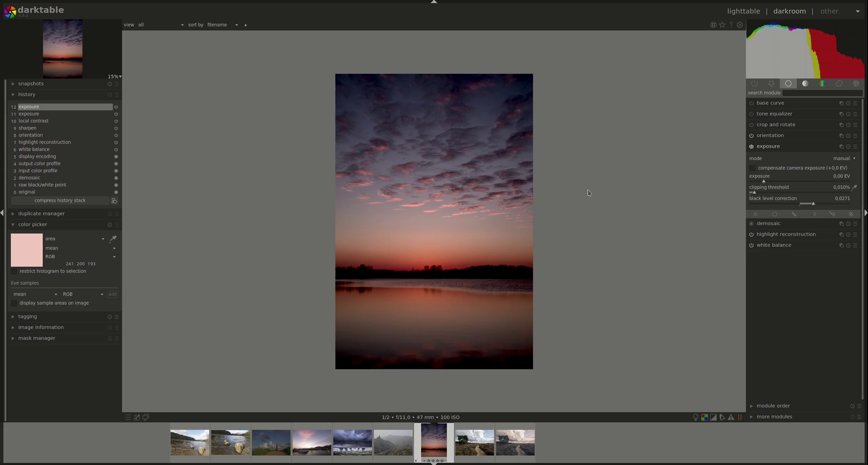
pyautogui.moveTo(815, 206); pyautogui.dragTo(786, 208)
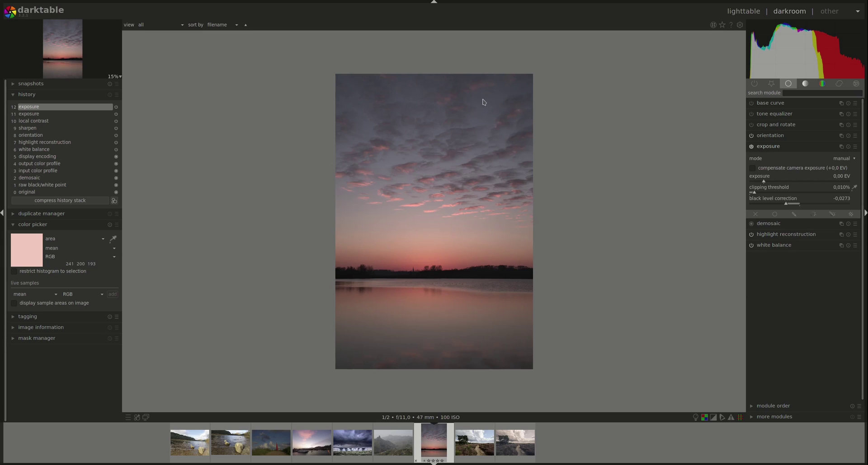
# Reset the black level correction to 0.0000, restoring the deeper shadows
pyautogui.doubleClick(780, 202)
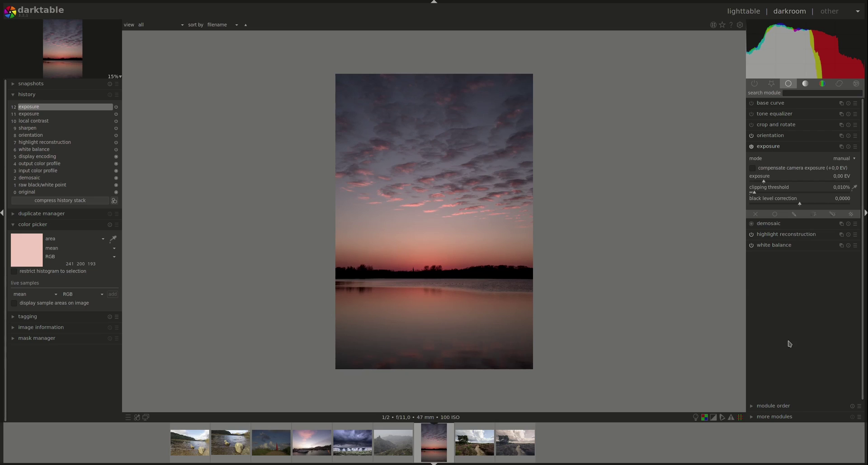
# Switch the exposure module to automatic mode with percentile 50% and target level -4.00 EV
pyautogui.click(852, 163)
pyautogui.click(847, 168)
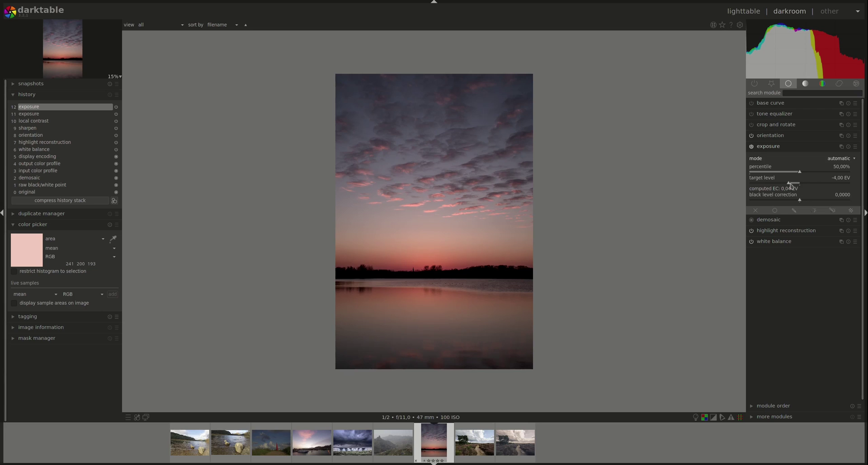
# Tune automatic exposure to percentile about 87% and target level -2.01 EV, computing 1.02 EV
pyautogui.moveTo(789, 186); pyautogui.dragTo(797, 186)
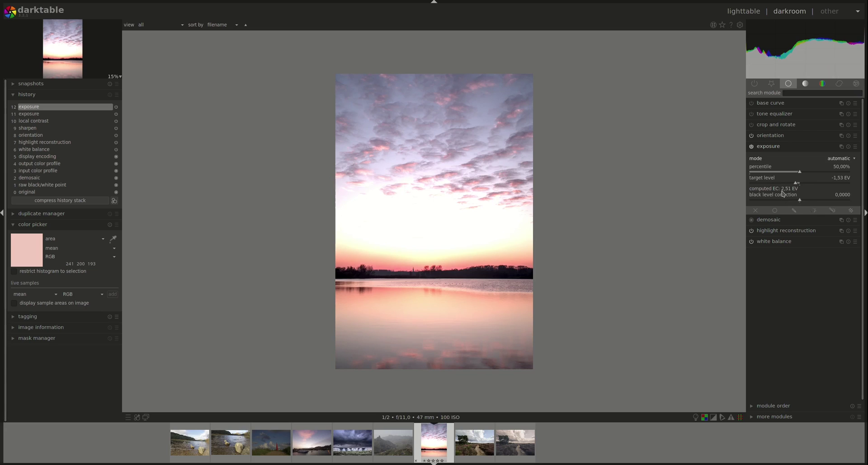
pyautogui.doubleClick(844, 181)
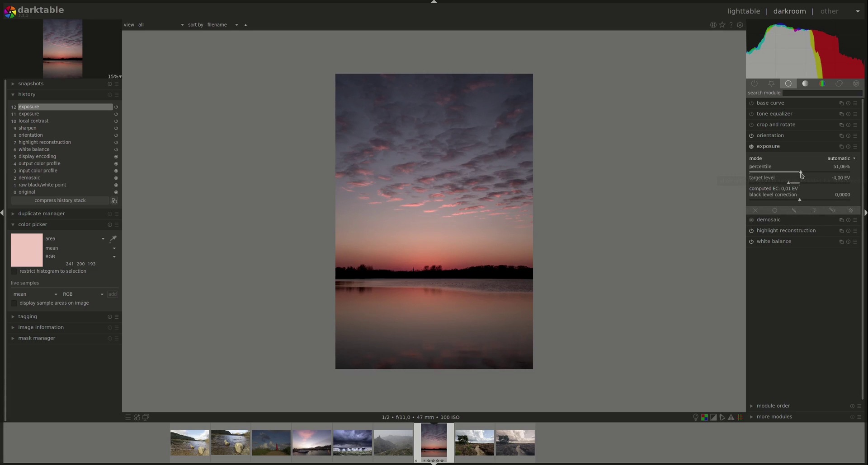
pyautogui.moveTo(800, 175); pyautogui.dragTo(836, 177)
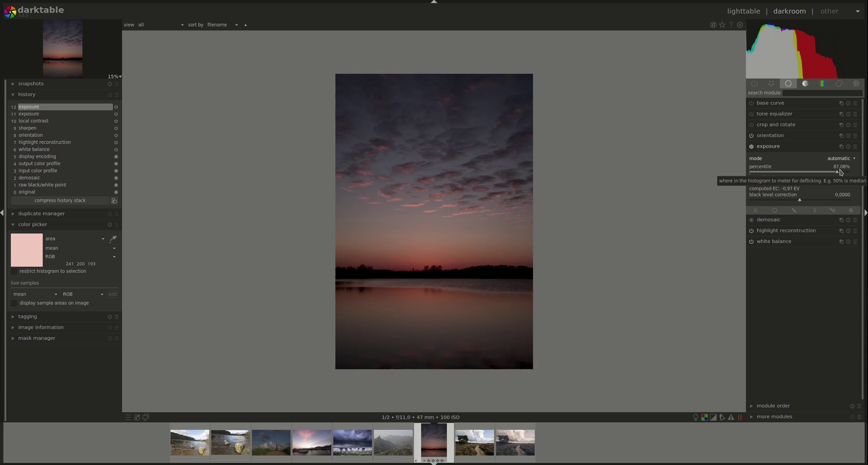
pyautogui.moveTo(852, 65)
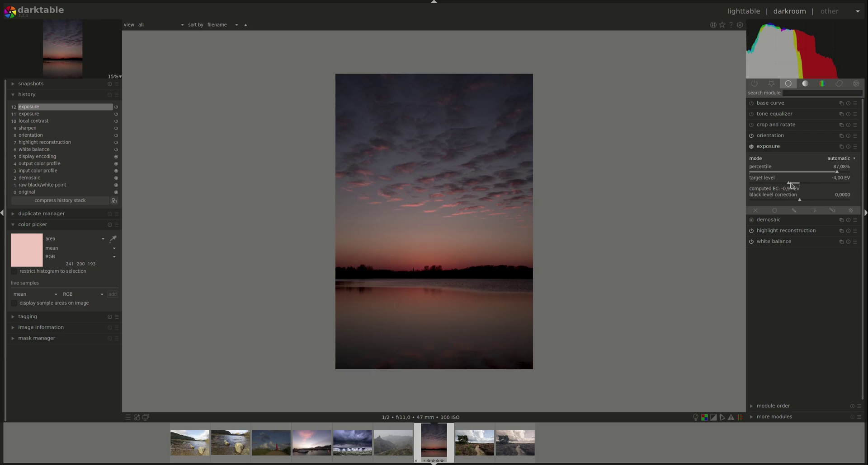
pyautogui.moveTo(790, 186); pyautogui.dragTo(796, 185)
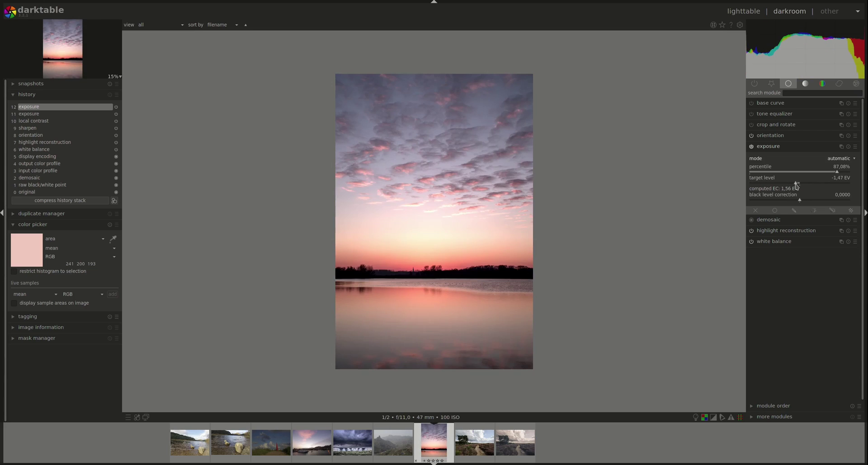
pyautogui.moveTo(796, 185); pyautogui.dragTo(795, 186)
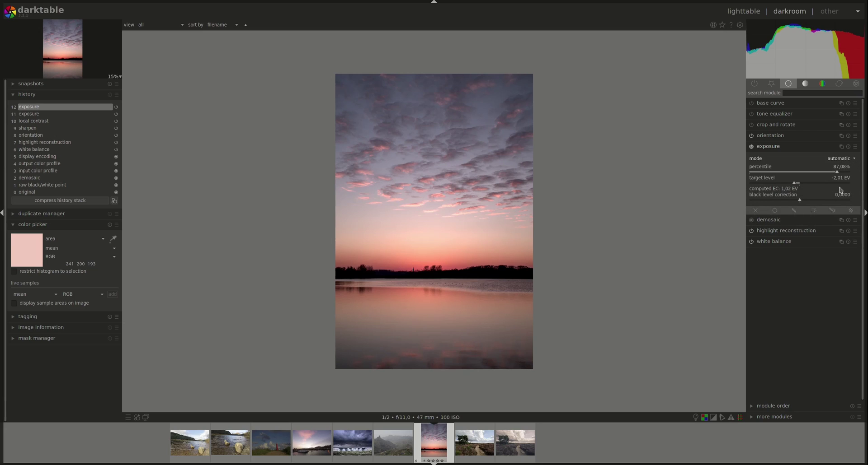
# Switch the exposure module back to manual mode and raise exposure to 0,58 EV
pyautogui.click(853, 162)
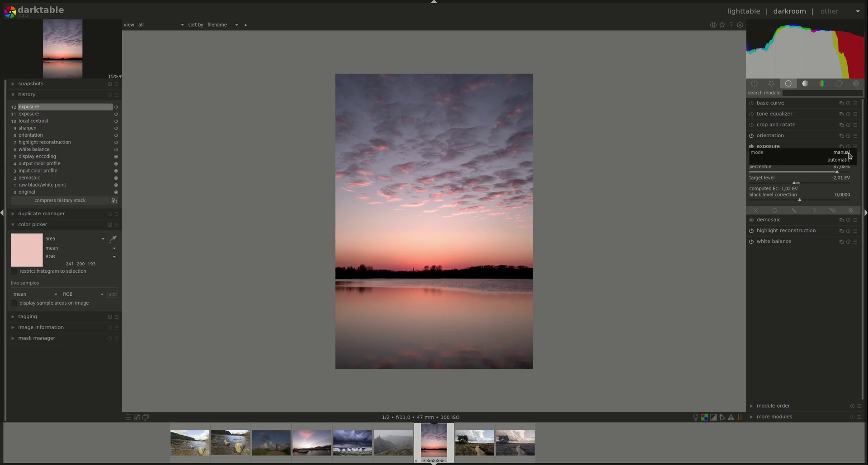
pyautogui.click(842, 152)
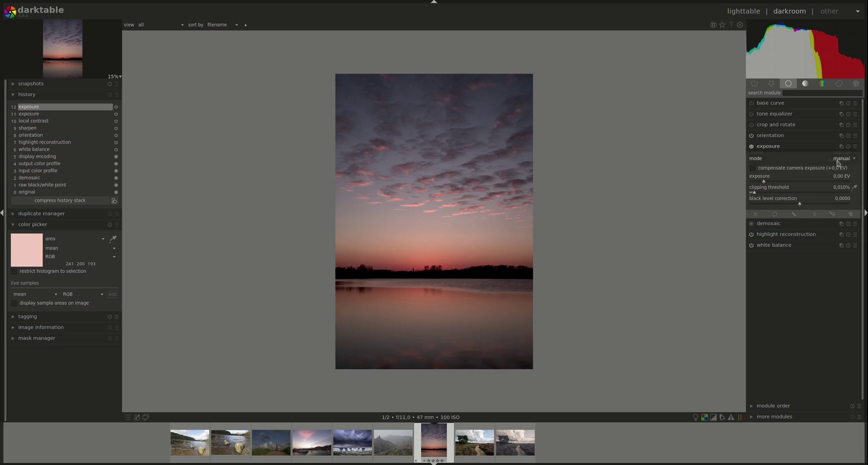
pyautogui.click(766, 181)
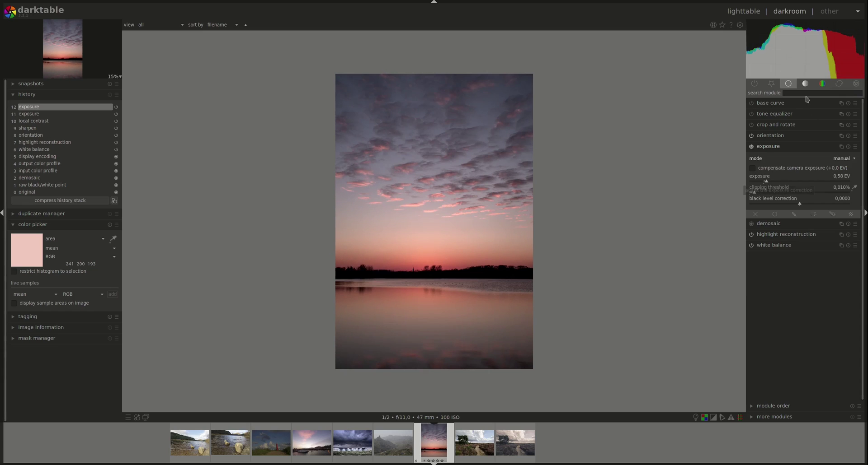
# Nudge the exposure with the scroll wheel, then reset it to 0,00 EV
pyautogui.moveTo(805, 62)
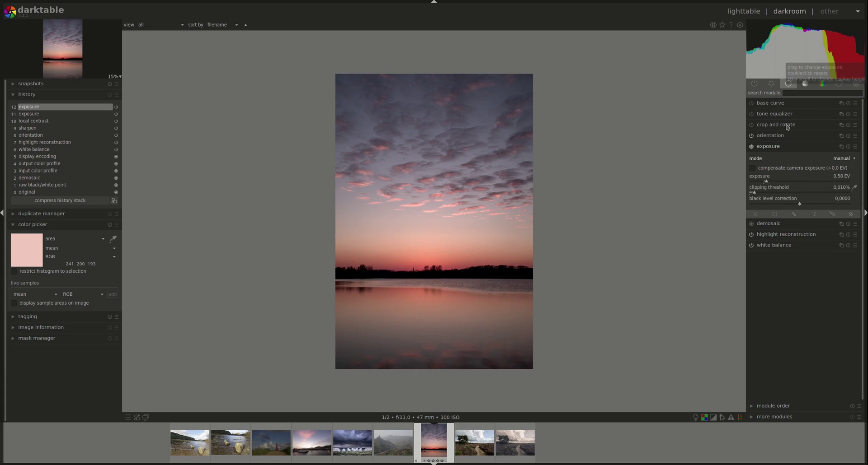
pyautogui.scroll(-10, 767, 181)
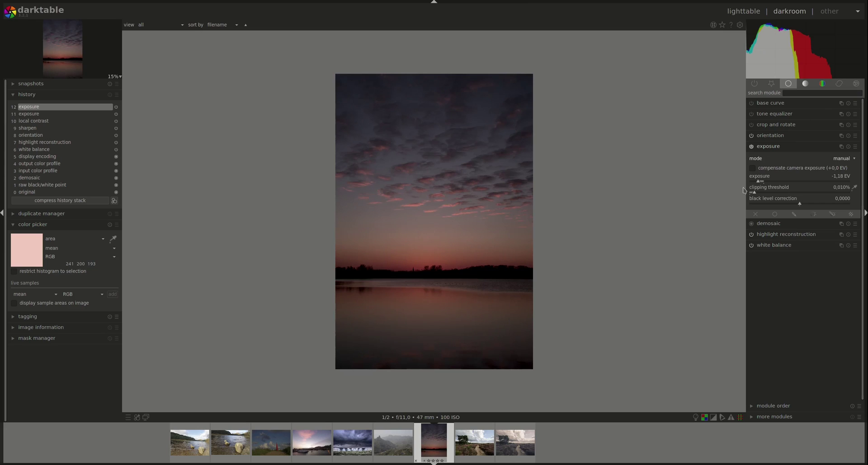
pyautogui.doubleClick(837, 179)
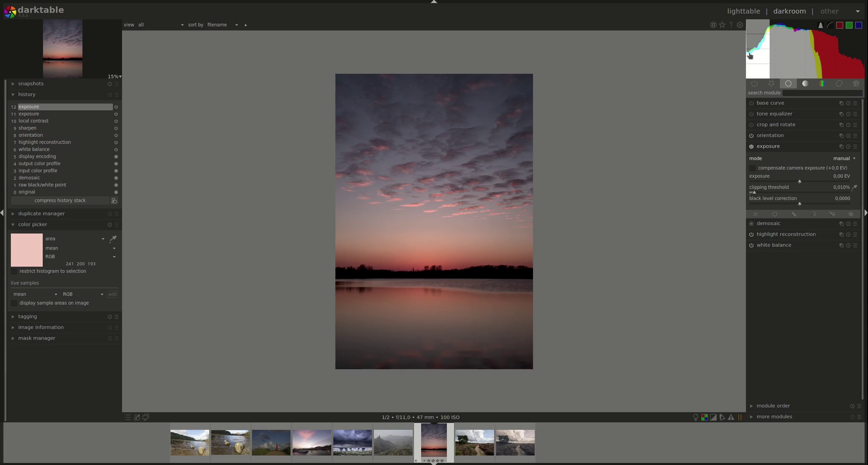
pyautogui.moveTo(749, 55); pyautogui.dragTo(780, 54)
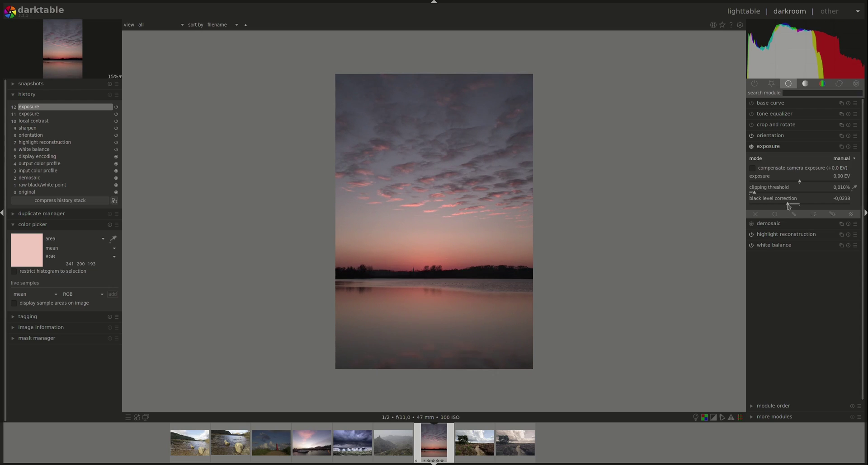
pyautogui.scroll(-5, 757, 67)
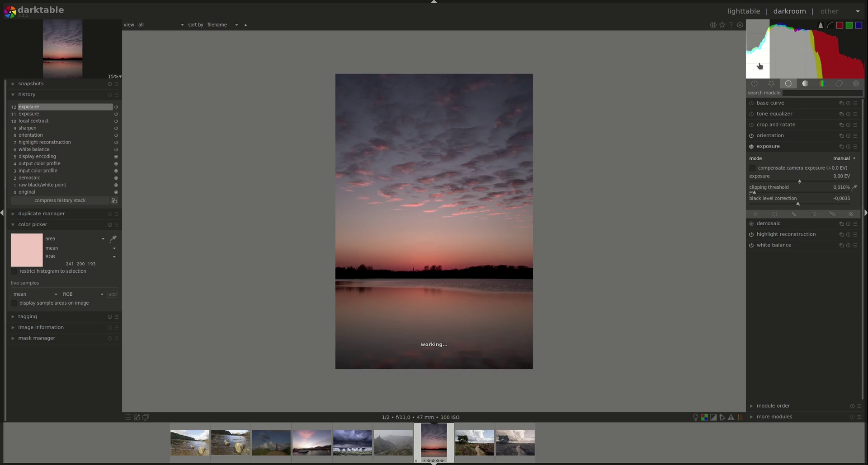
pyautogui.moveTo(760, 66); pyautogui.dragTo(794, 59)
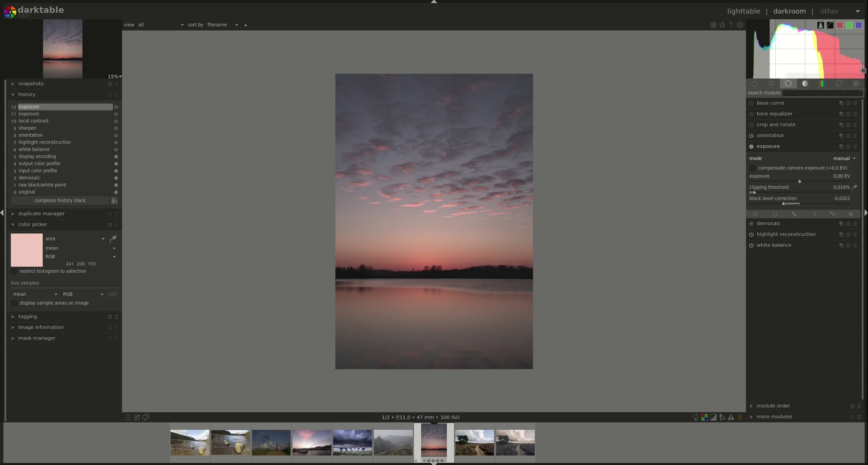
pyautogui.moveTo(862, 69); pyautogui.dragTo(852, 69)
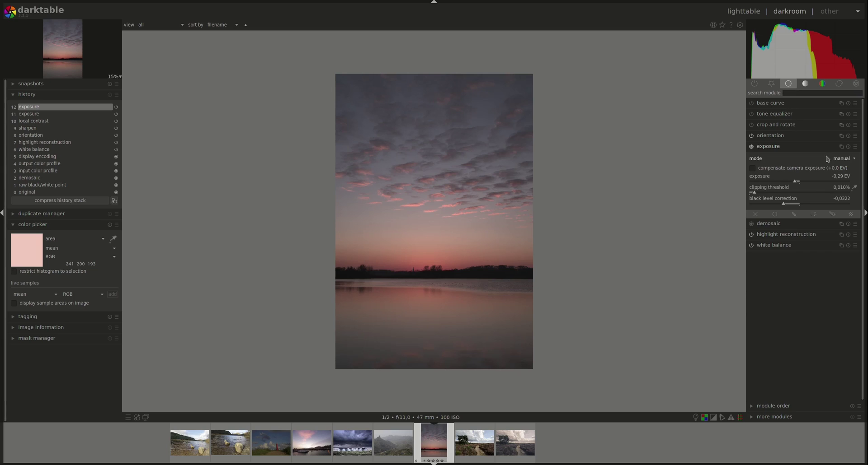
pyautogui.click(848, 146)
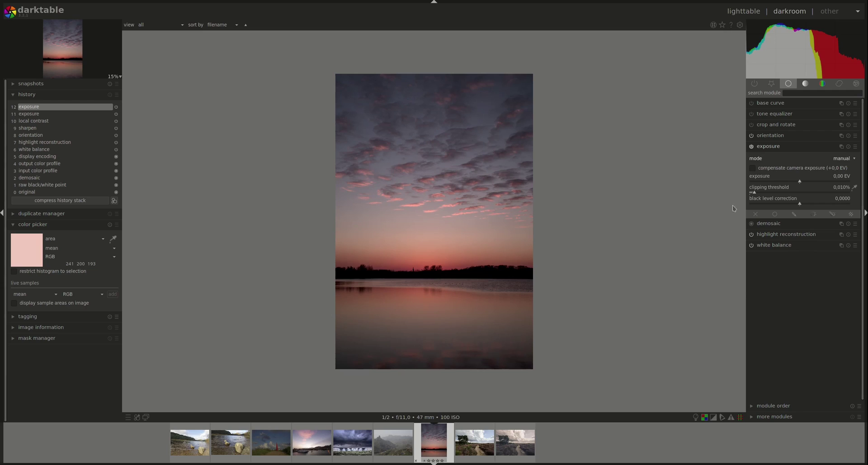
pyautogui.moveTo(788, 31)
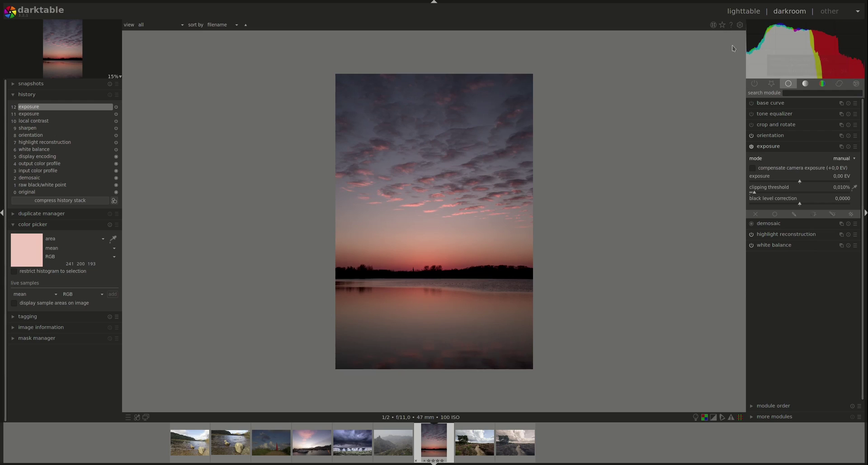